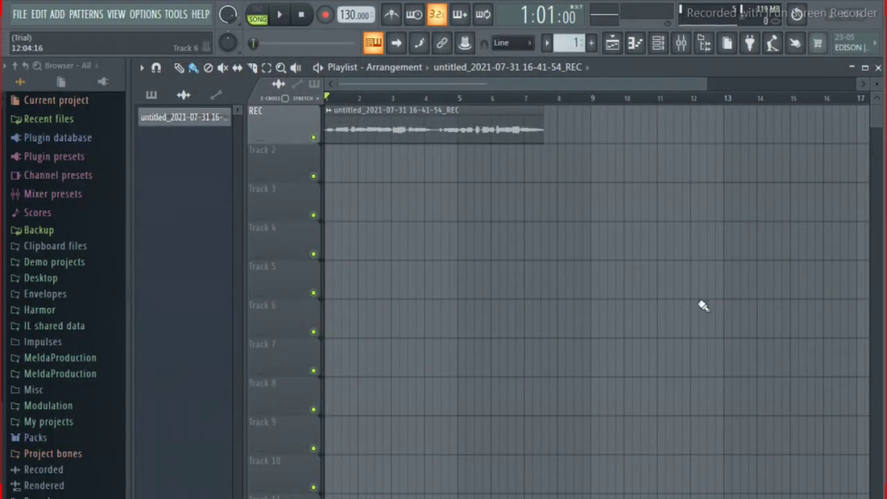
Play the recorded audio clip on the REC track in the playlist, then stop playback
click(617, 50)
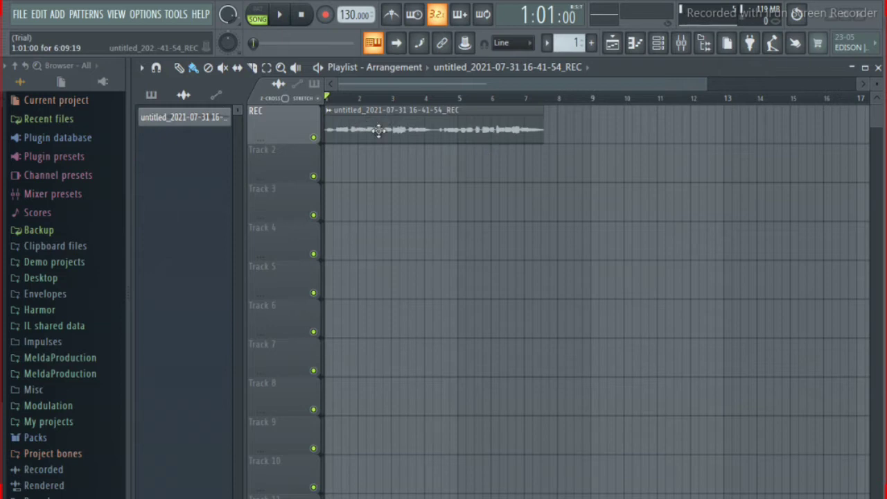
drag(395, 115, 357, 122)
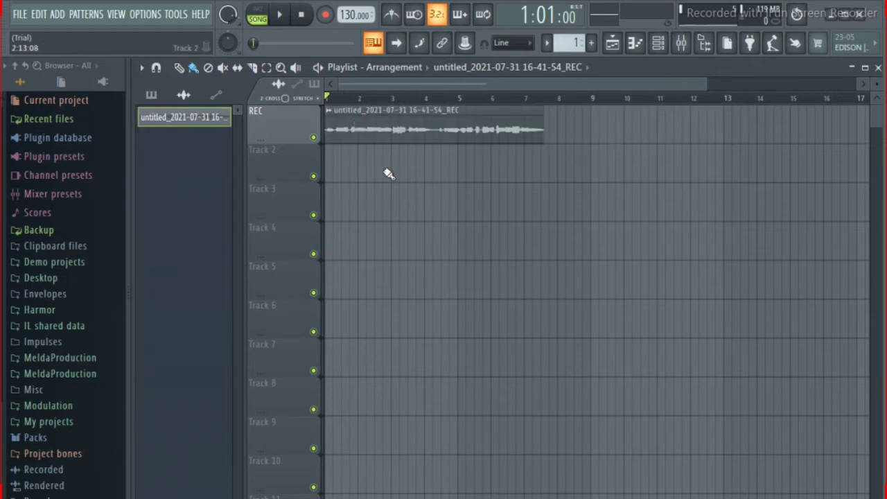
click(283, 15)
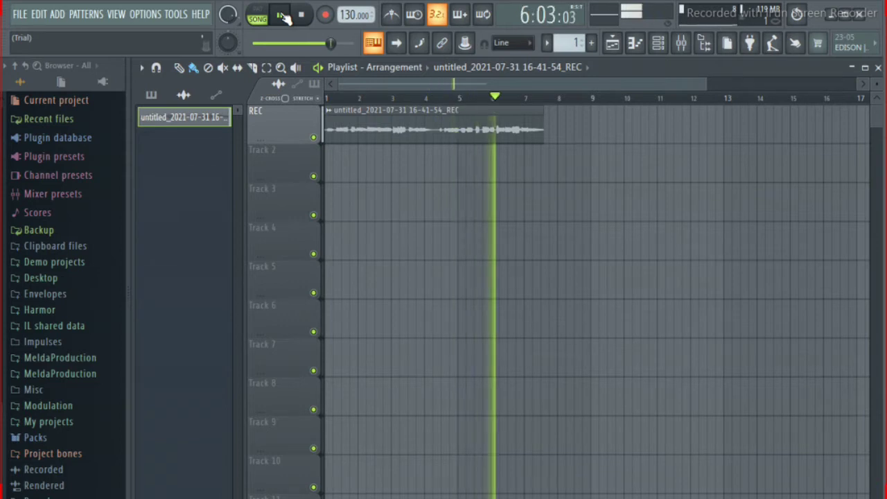
click(283, 15)
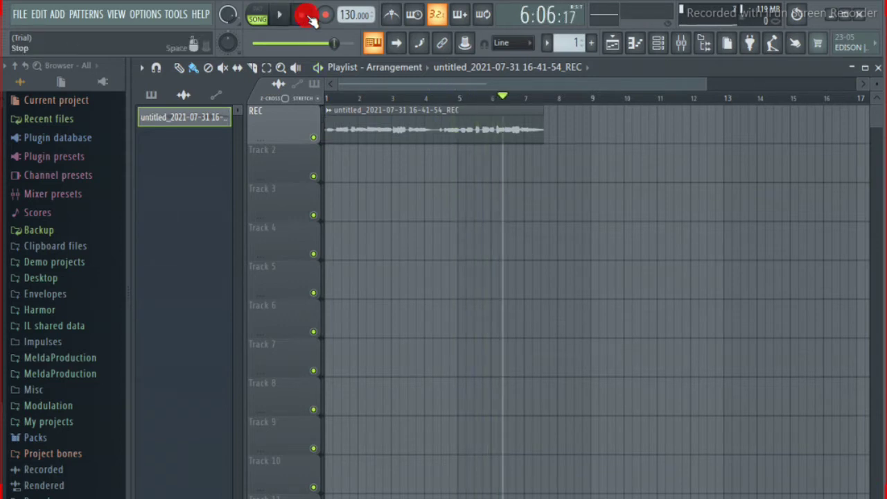
click(305, 15)
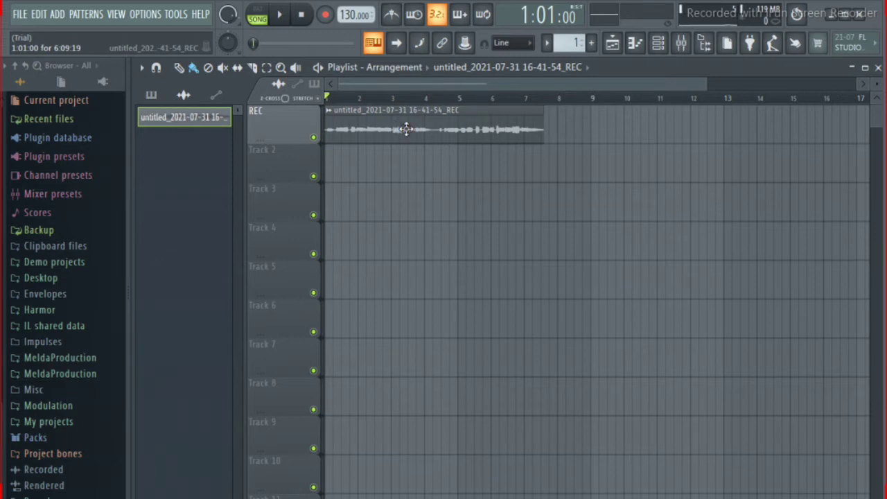
Open the REC track's audio clip for sample editing in Edison and move the Edison window up to show the full waveform
click(330, 112)
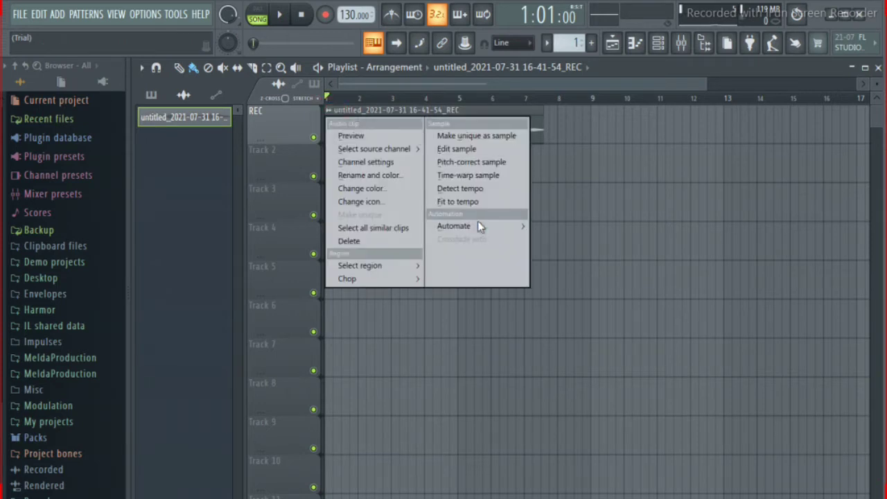
click(484, 149)
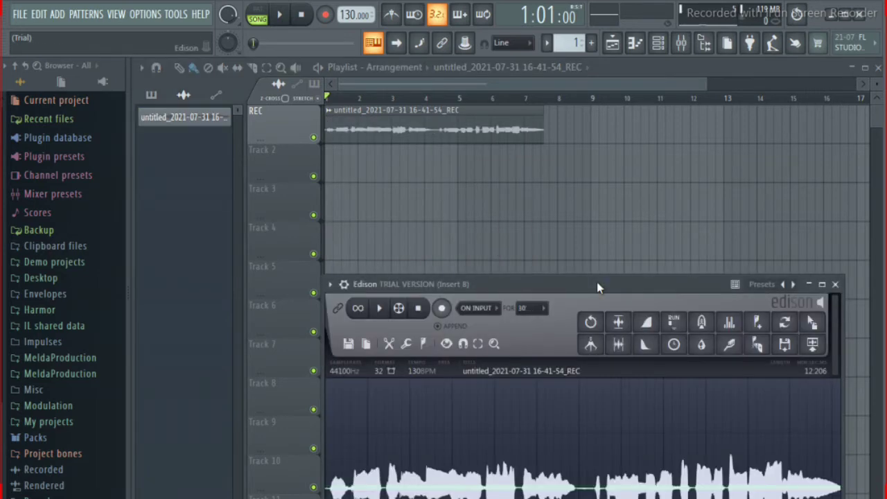
drag(596, 281, 592, 162)
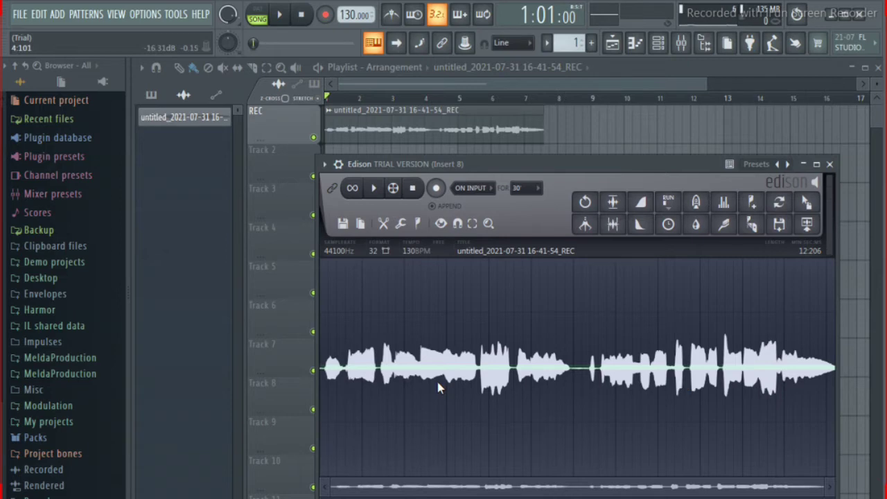
Listen to the recording in Edison, pausing around the silent gap in the middle of the waveform
click(374, 189)
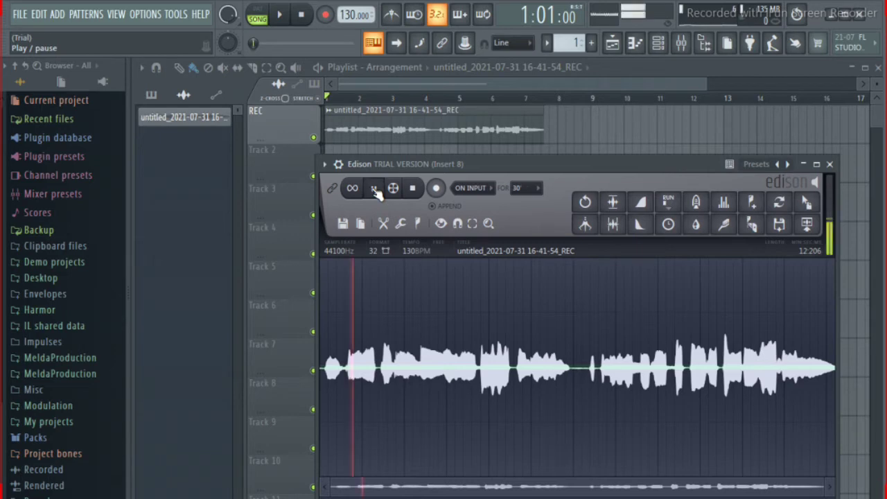
click(374, 189)
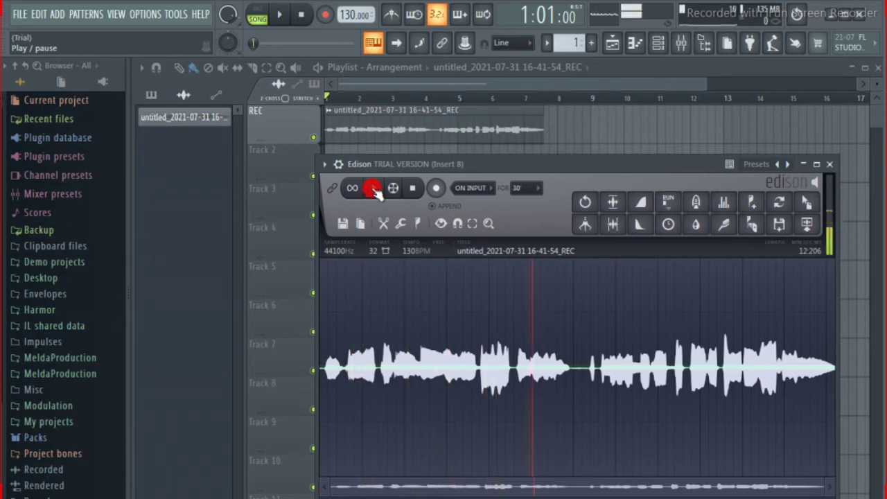
click(374, 190)
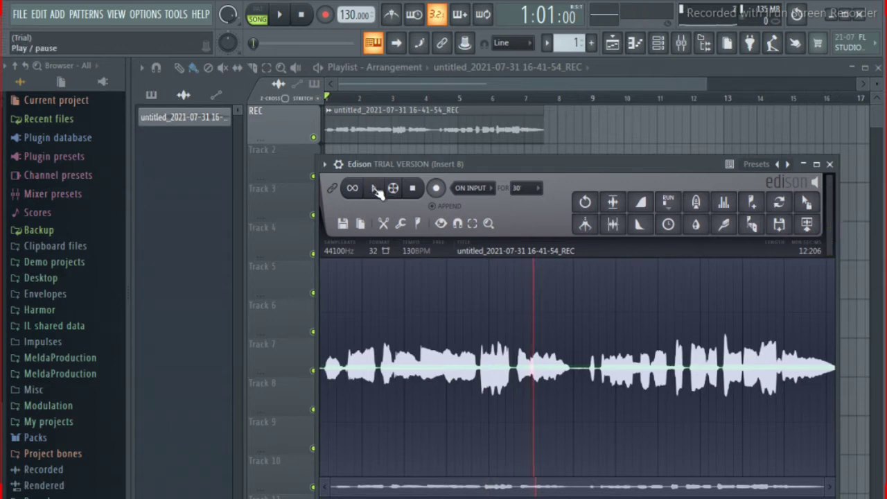
click(414, 190)
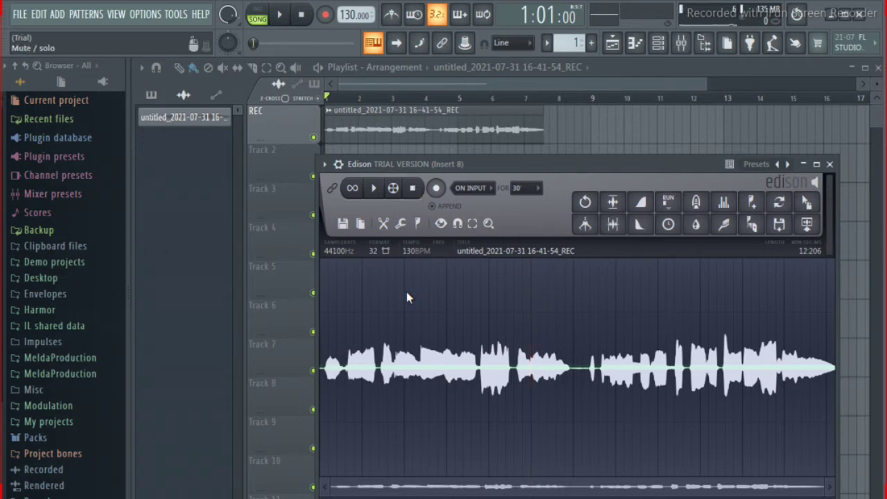
click(375, 189)
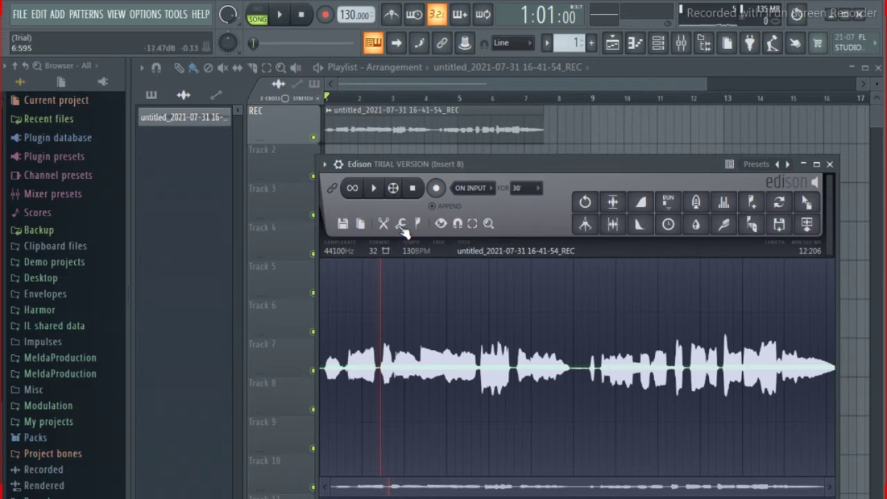
click(375, 190)
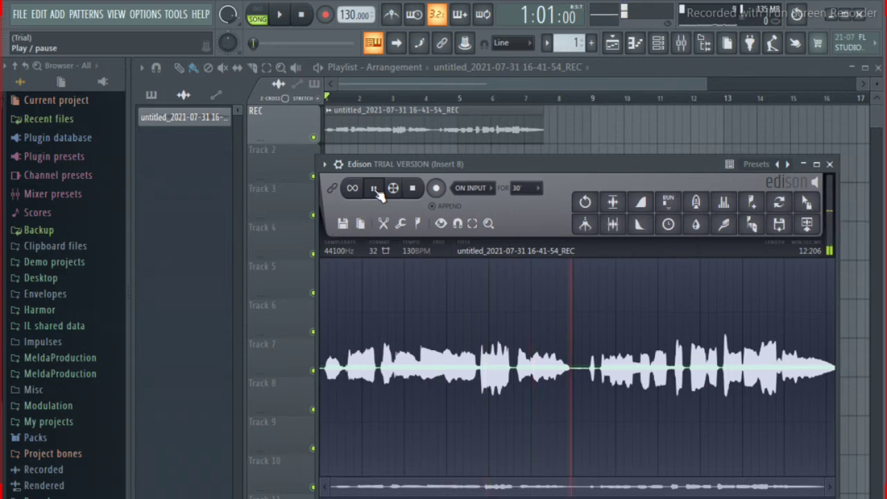
click(376, 190)
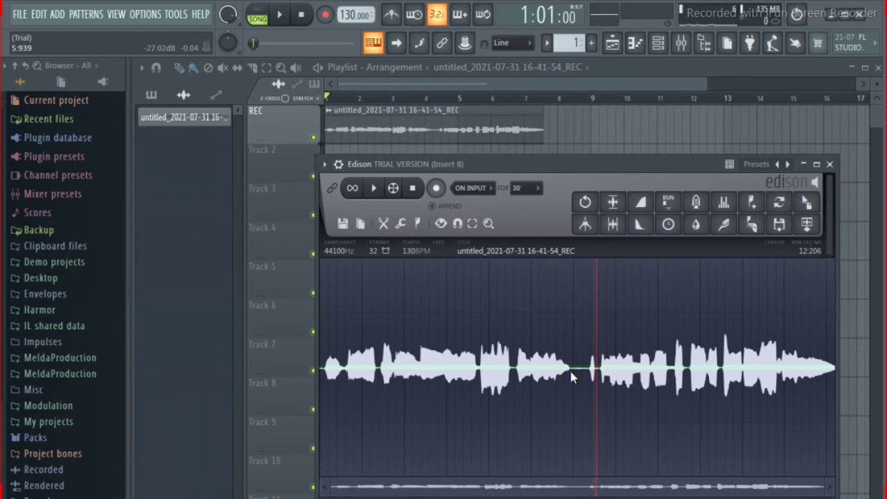
Select the noise-only gap in the middle of the waveform, from about 5:934 to 6:382, and listen to it
scroll(575, 381, up, 2)
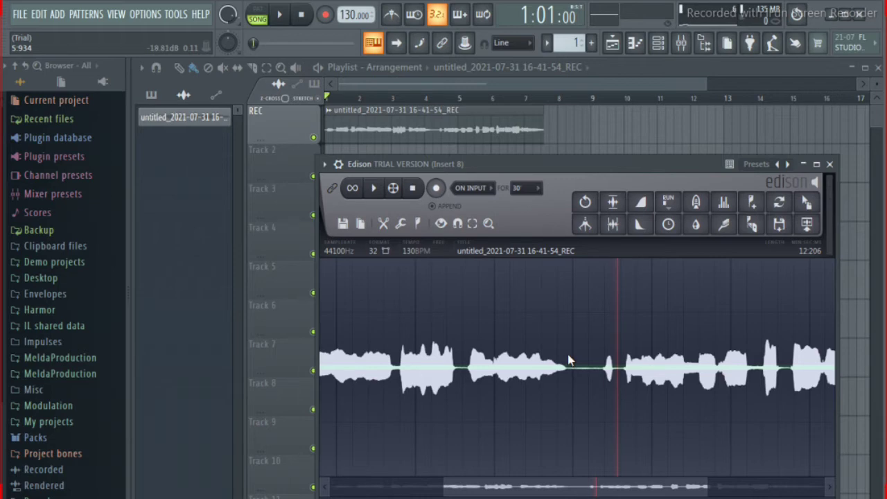
drag(568, 357, 603, 367)
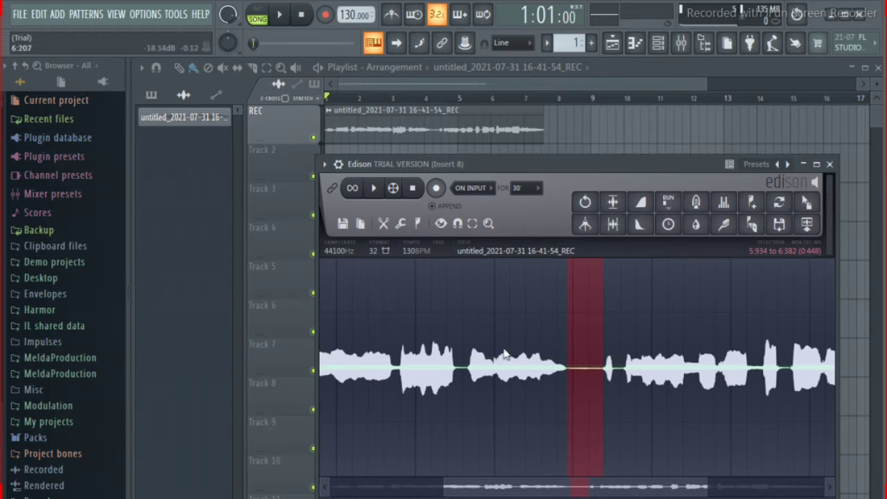
click(375, 191)
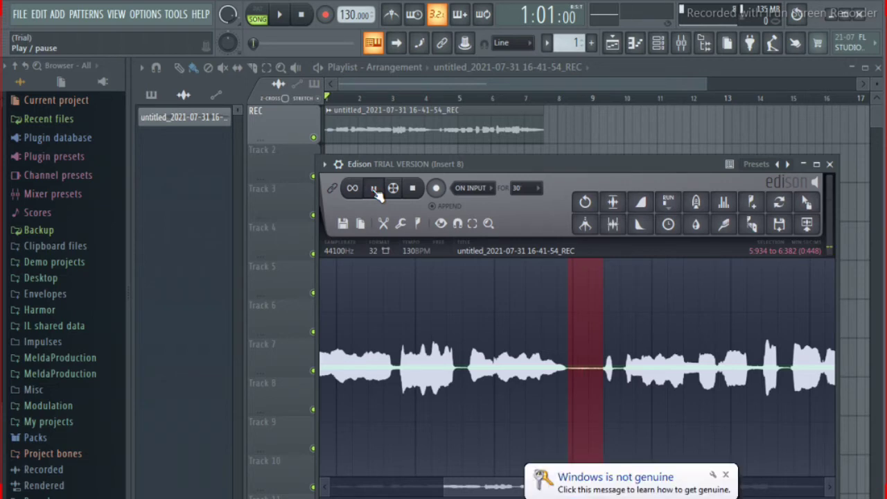
click(375, 191)
click(375, 191)
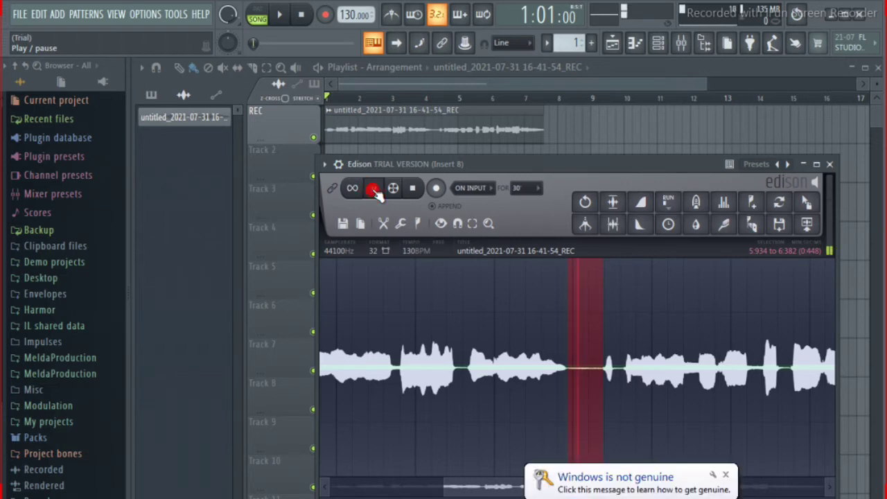
click(374, 191)
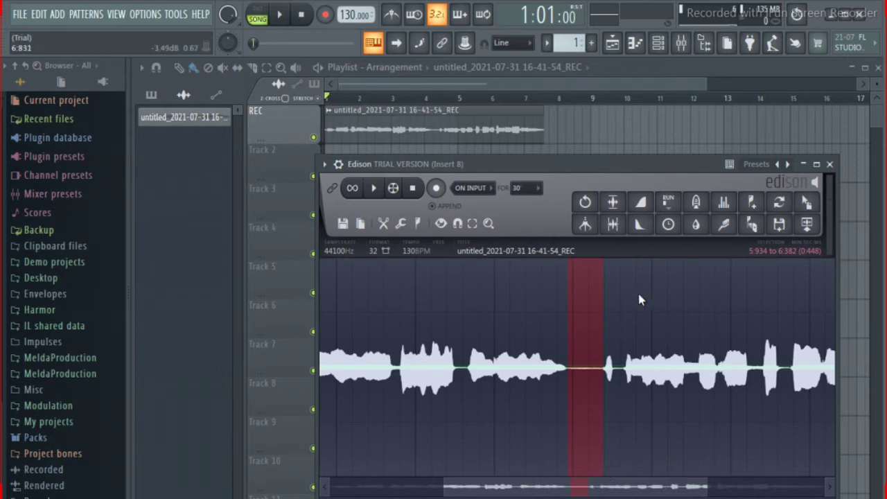
Examine the waveform around the selected gap at closer and wider magnification
scroll(638, 296, down, 1)
scroll(637, 298, right, 1)
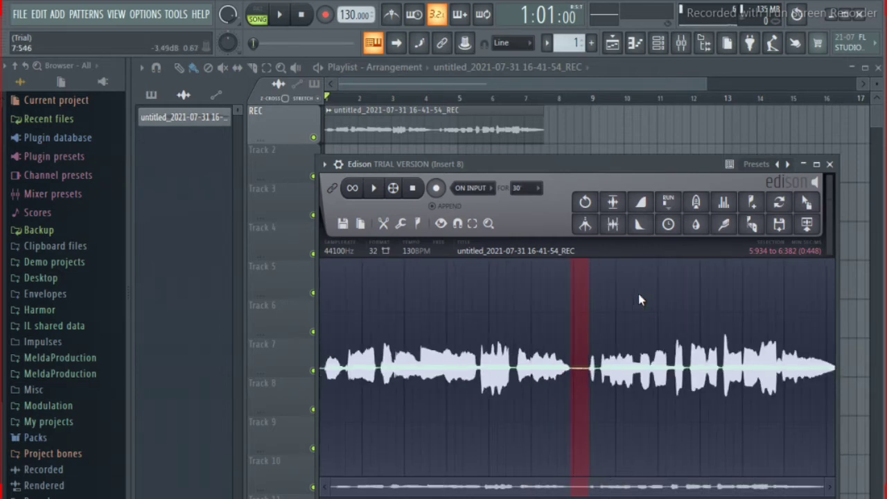
scroll(638, 299, up, 2)
scroll(638, 299, right, 3)
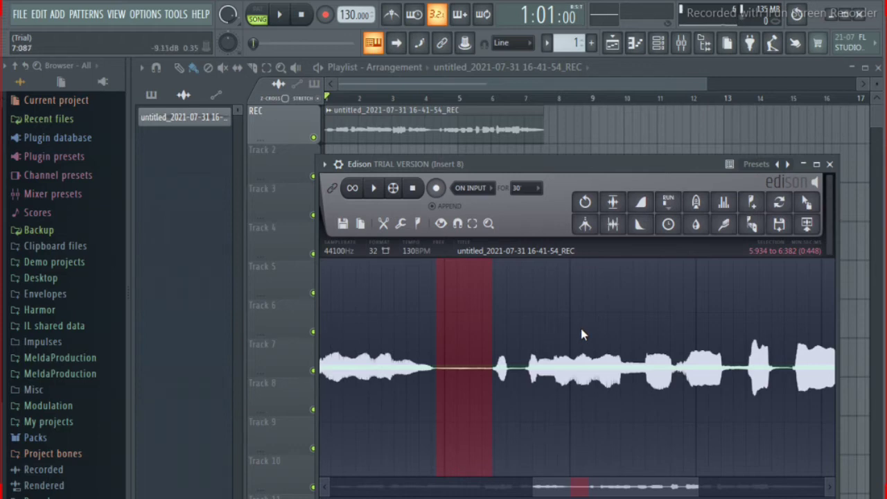
scroll(581, 333, up, 2)
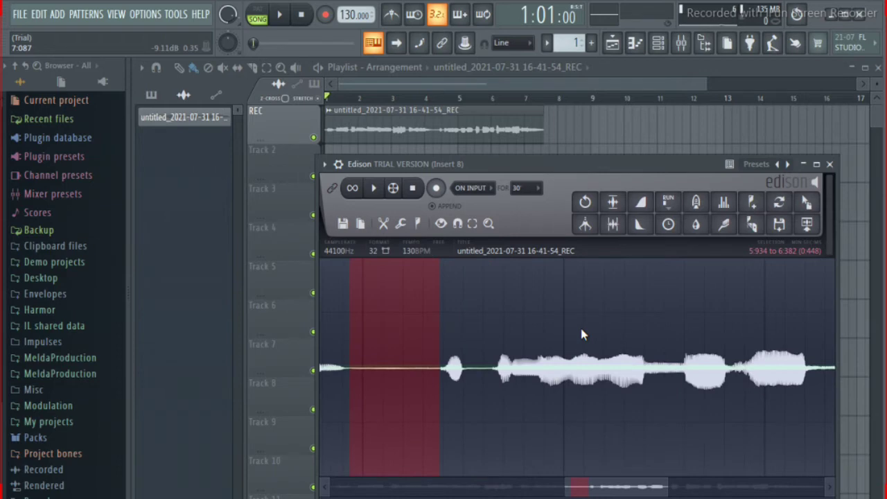
scroll(582, 334, down, 2)
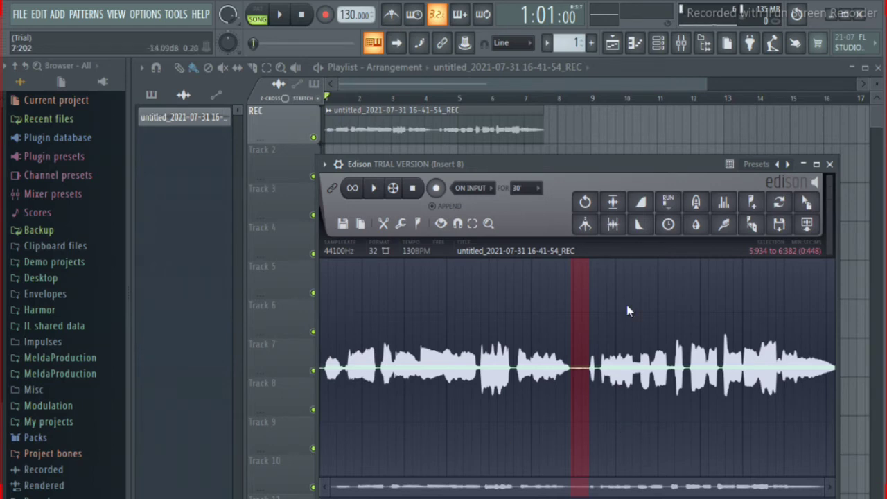
scroll(627, 311, up, 2)
scroll(627, 311, up, 2)
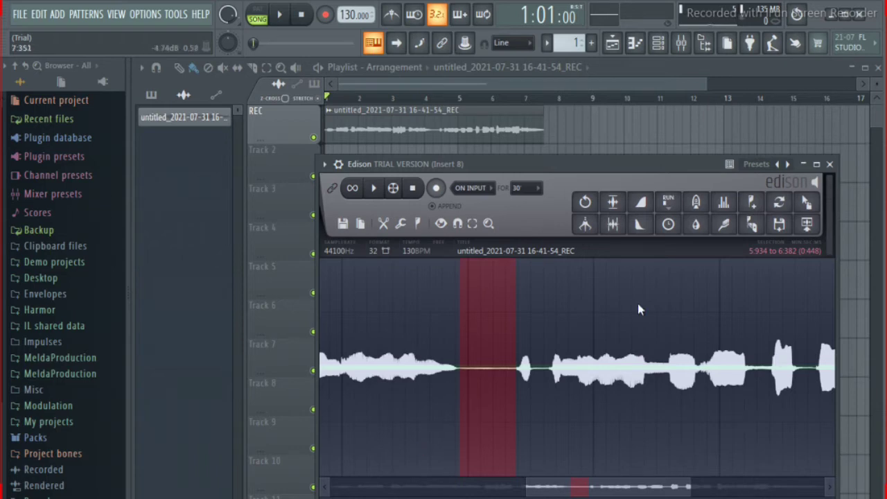
scroll(638, 310, down, 2)
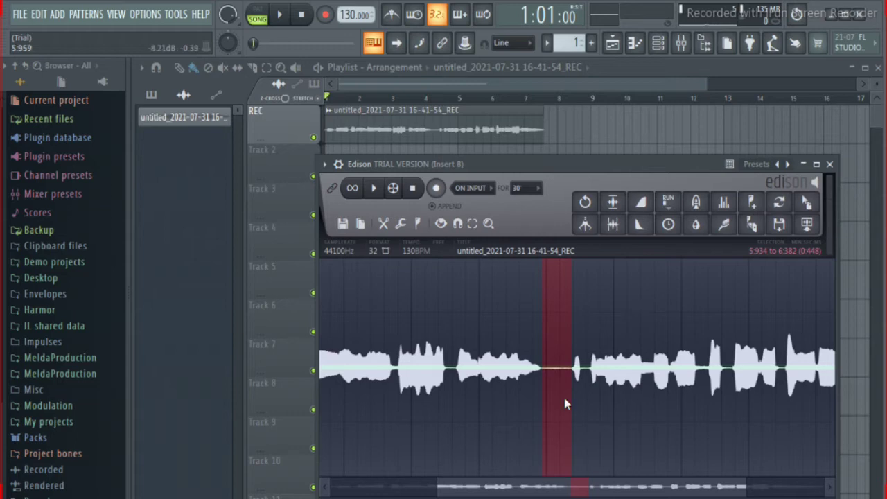
scroll(641, 316, down, 2)
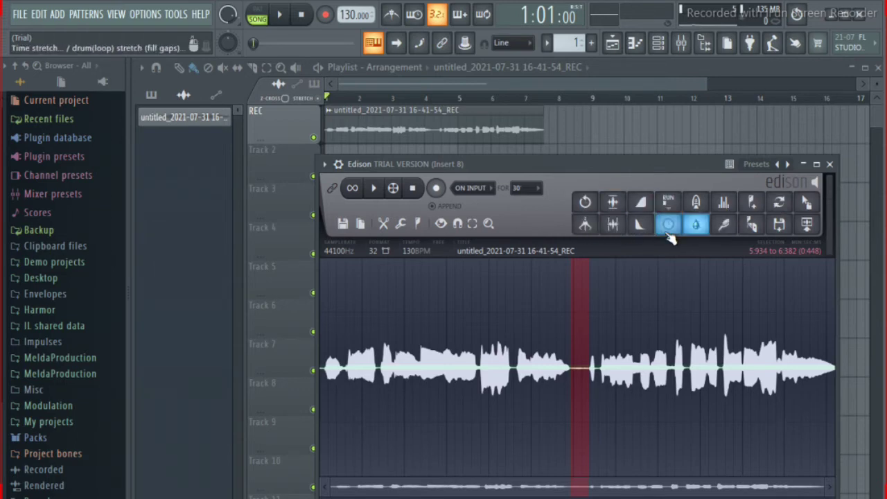
Acquire a noise profile from the selected gap and apply the denoiser to the entire sample with it
click(727, 231)
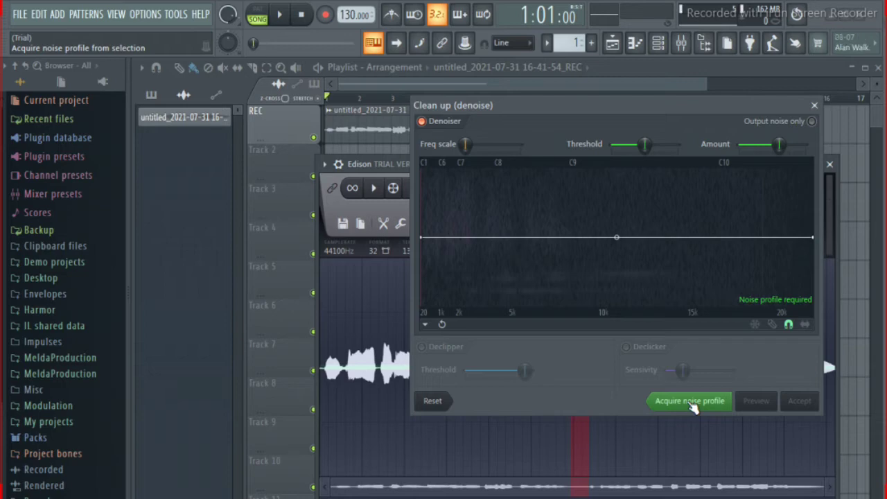
click(691, 403)
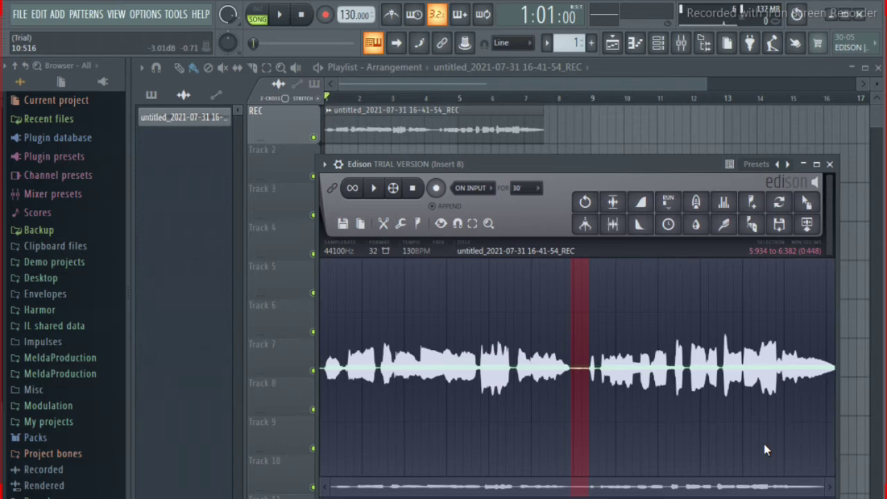
key(ctrl+a)
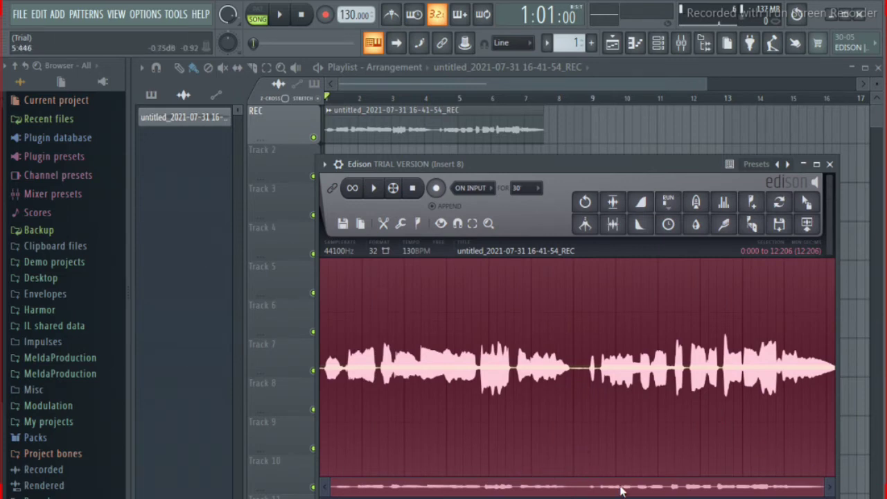
click(726, 225)
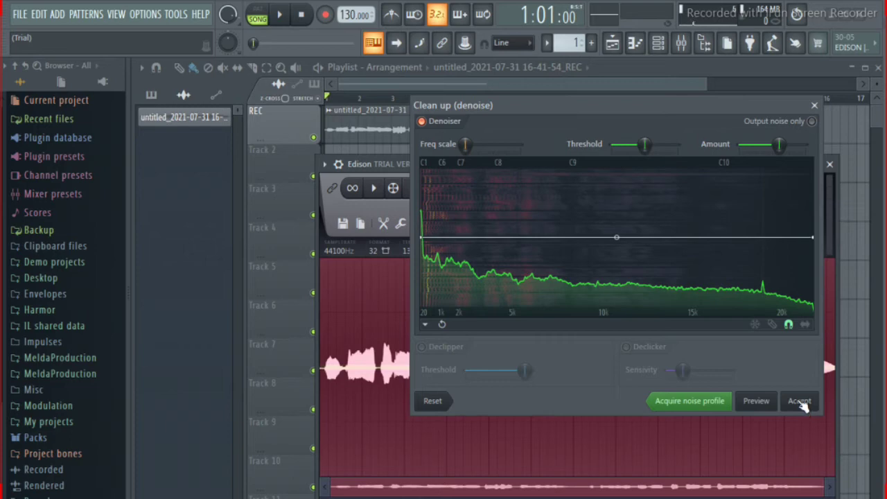
click(799, 401)
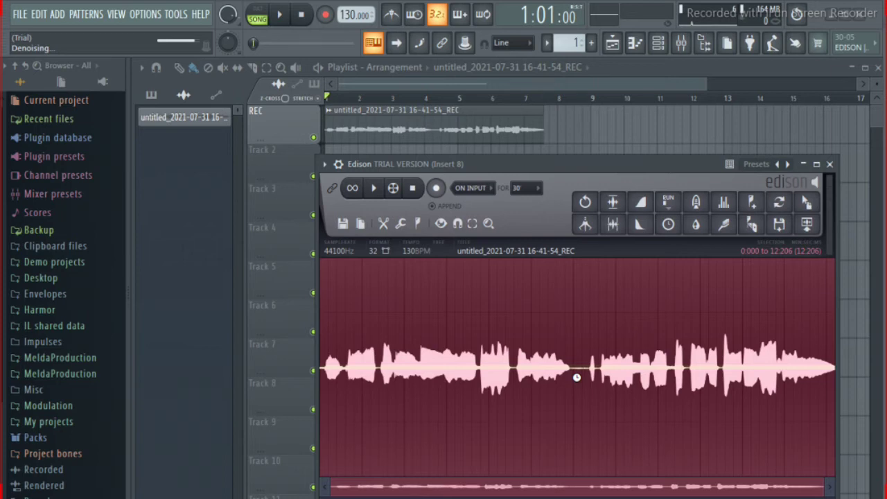
Select the gap in the middle of the denoised waveform, from about 5:952 to 6:391
scroll(579, 381, up, 2)
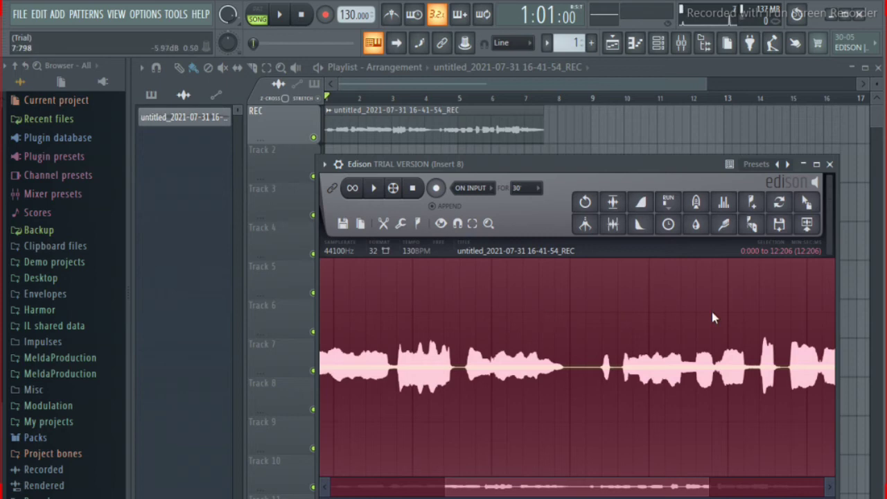
click(562, 322)
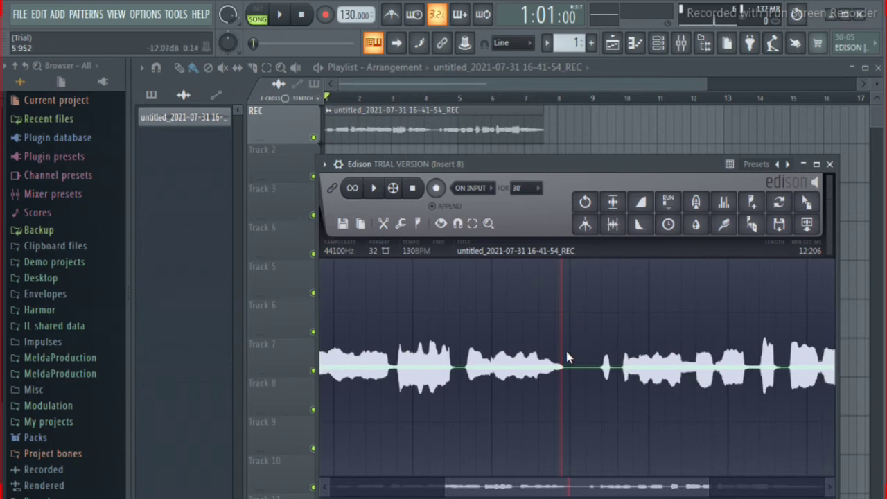
drag(567, 357, 604, 357)
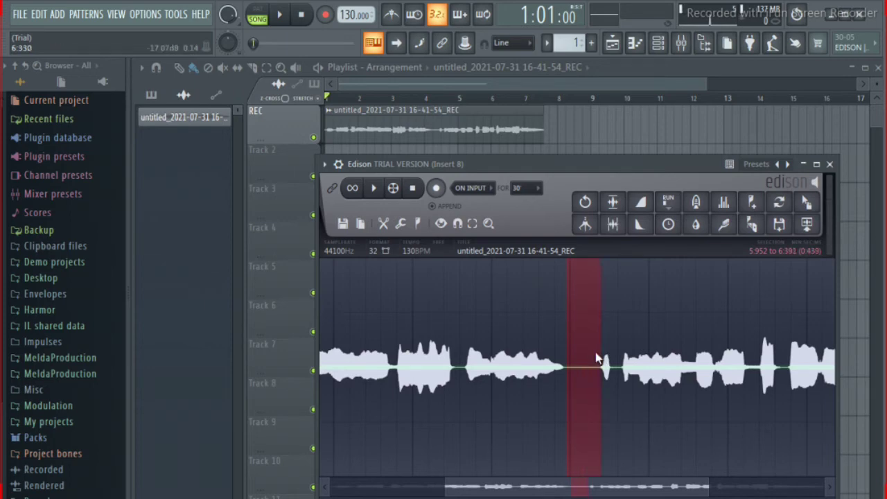
Listen to the selected gap from 5:952 to 6:391 in the denoised waveform
click(375, 189)
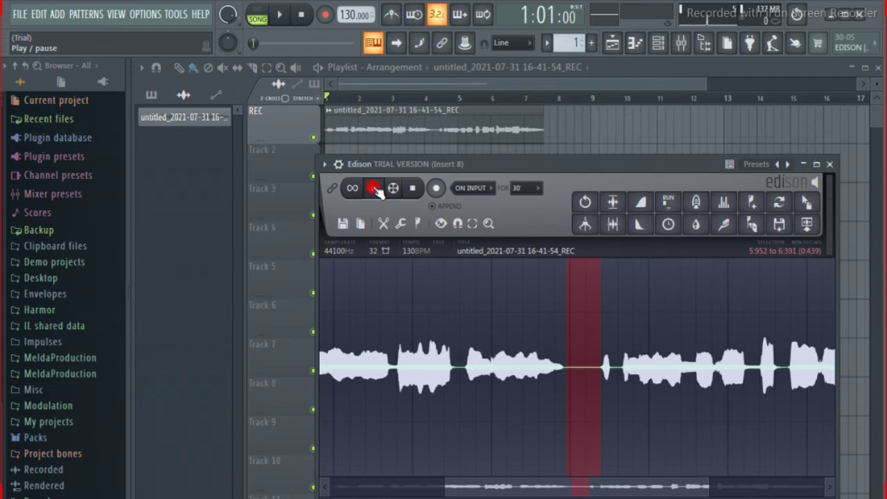
click(377, 191)
click(375, 189)
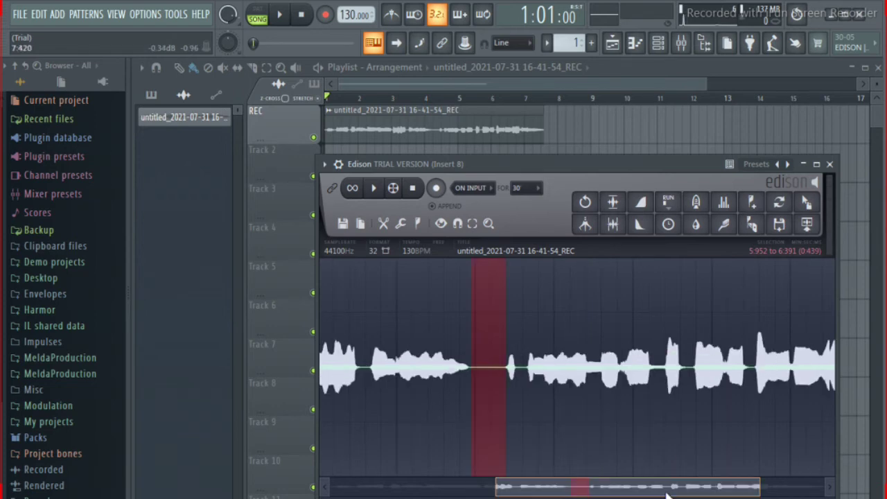
Select the short gap further along the waveform where noise remains, from about 8:238 to 8:405
drag(668, 494, 707, 495)
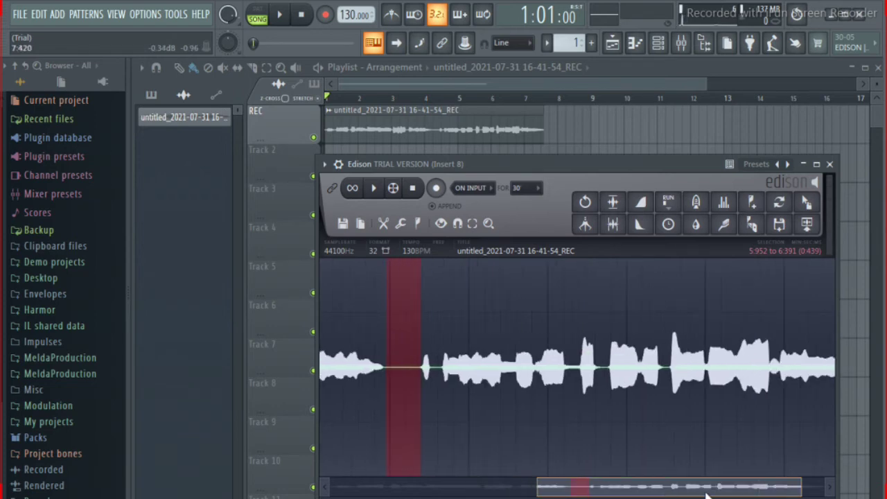
scroll(602, 421, up, 2)
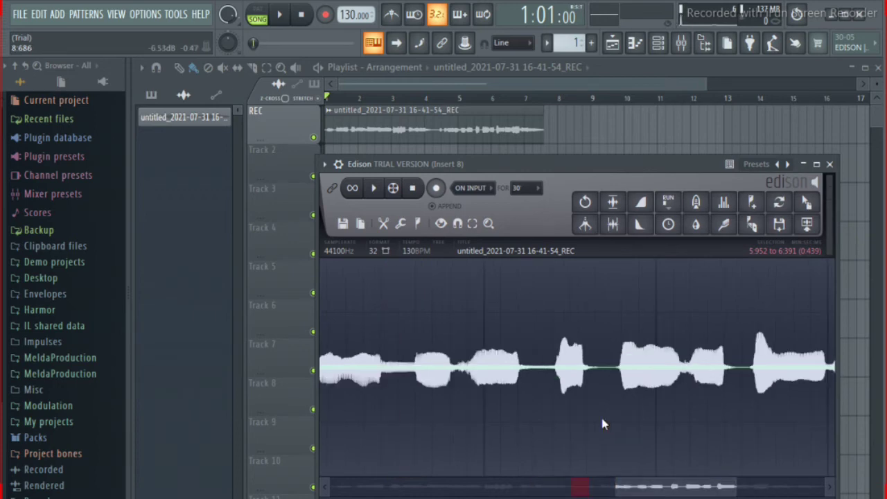
scroll(603, 423, up, 2)
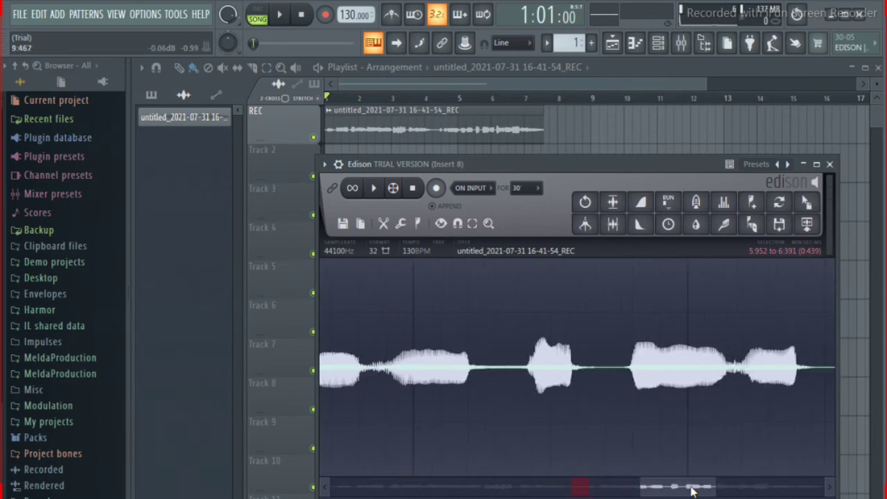
drag(692, 490, 657, 490)
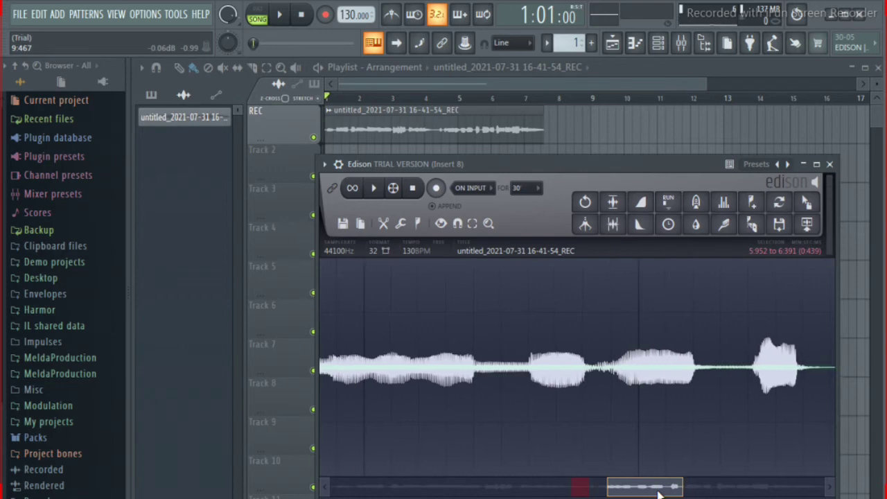
shift+click(695, 336)
click(695, 339)
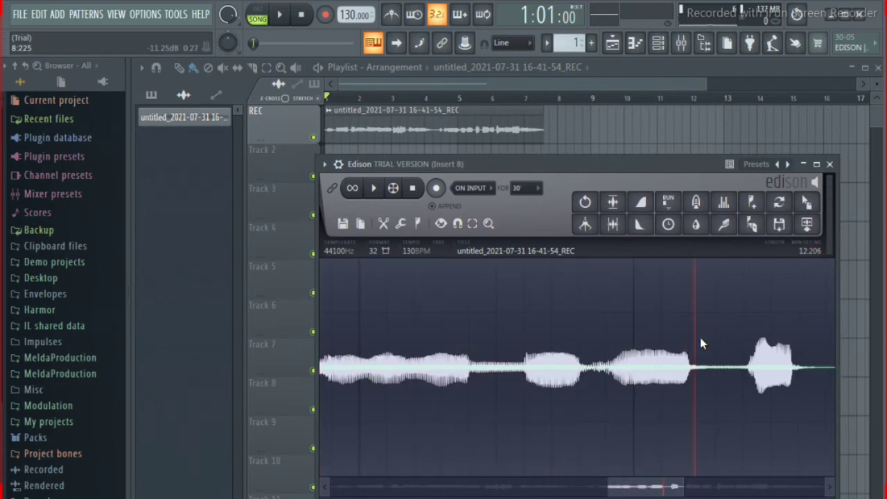
shift+click(727, 341)
shift+click(740, 341)
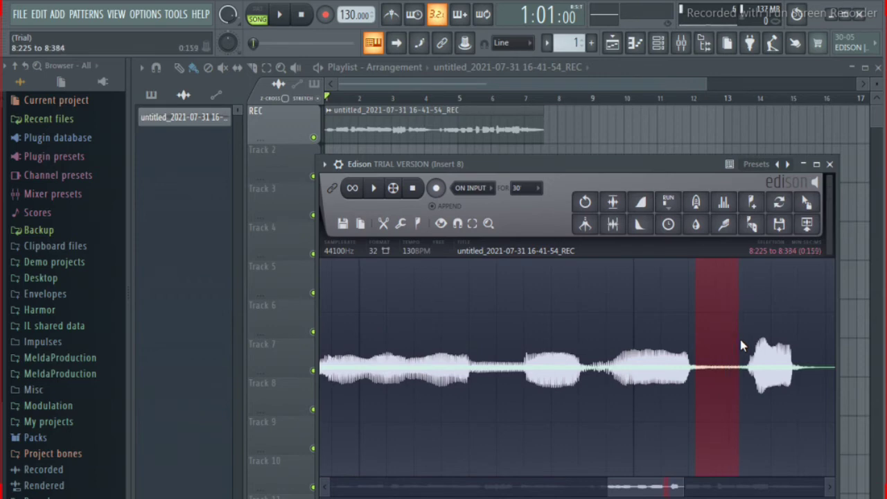
shift+click(745, 343)
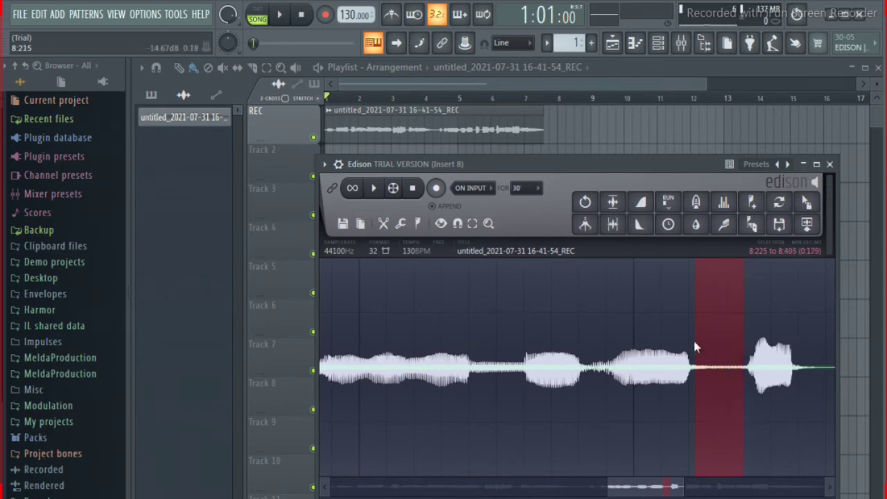
drag(693, 341, 696, 343)
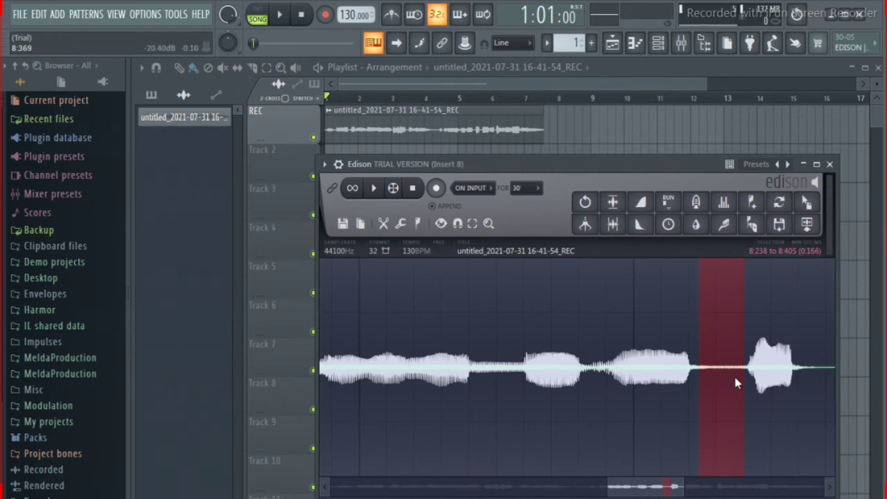
Listen to the remaining noise in the selected 8:238 to 8:405 gap
click(379, 191)
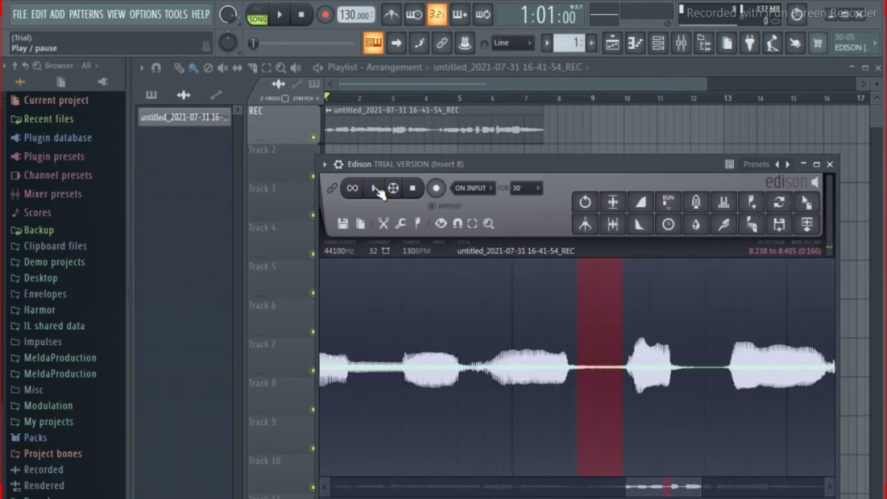
click(378, 192)
click(379, 191)
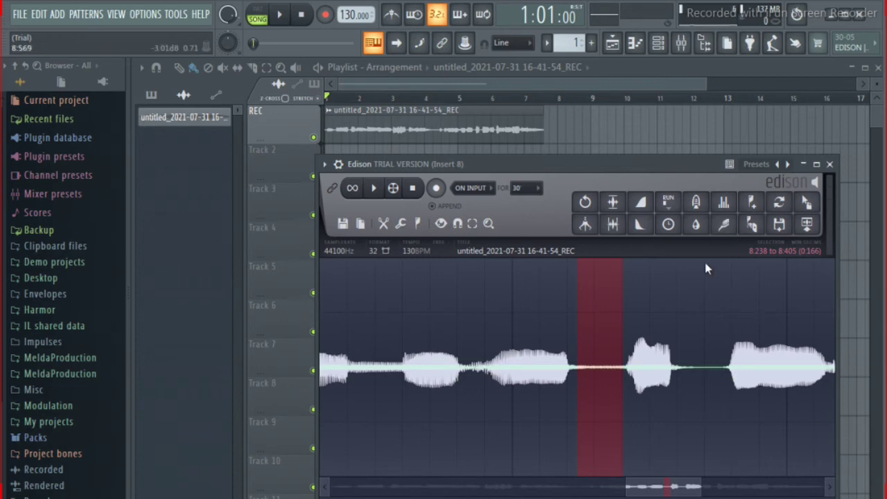
Acquire a new noise profile from the selected gap and denoise that gap with it
click(724, 231)
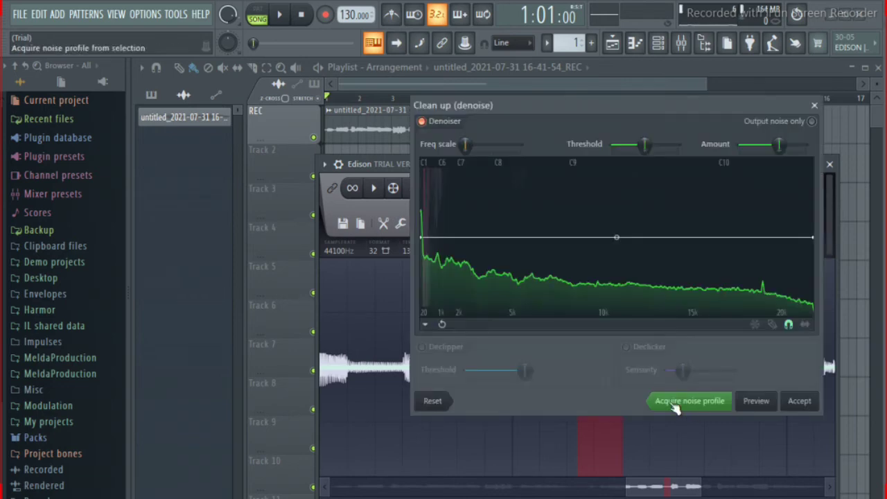
click(674, 405)
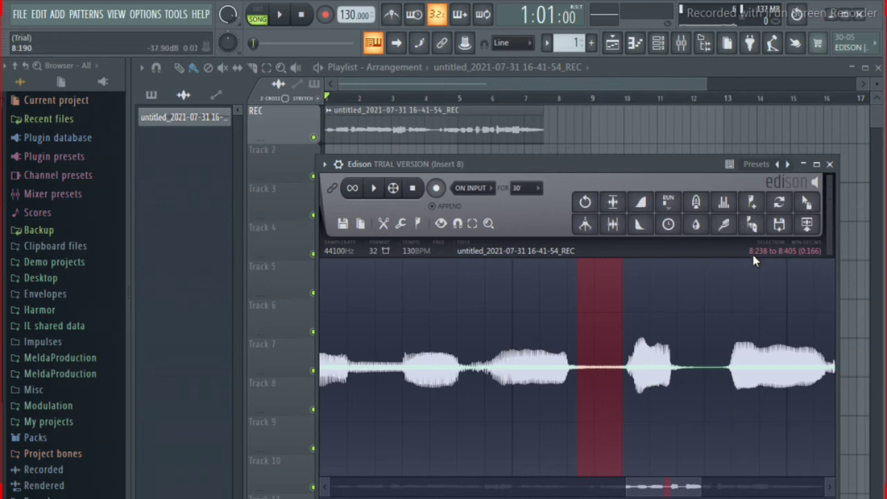
click(723, 227)
Examine the cleaned gap at closer magnification and listen to it several times
scroll(597, 374, up, 2)
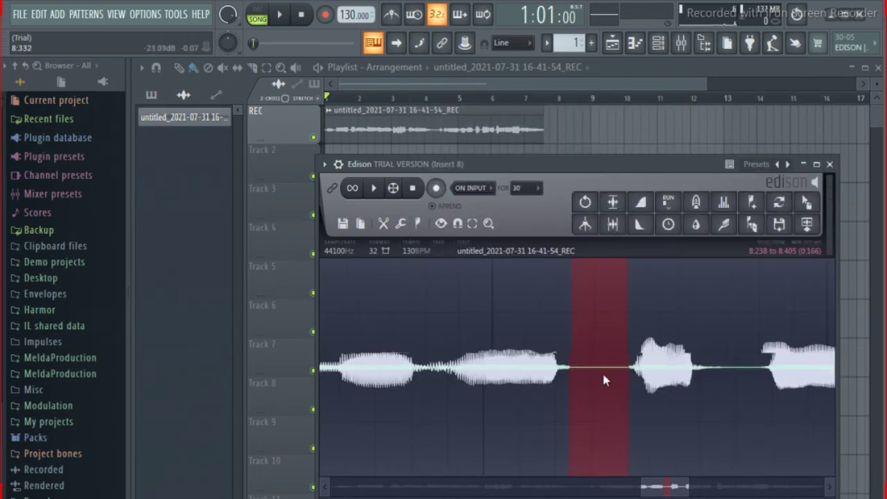
scroll(603, 380, up, 1)
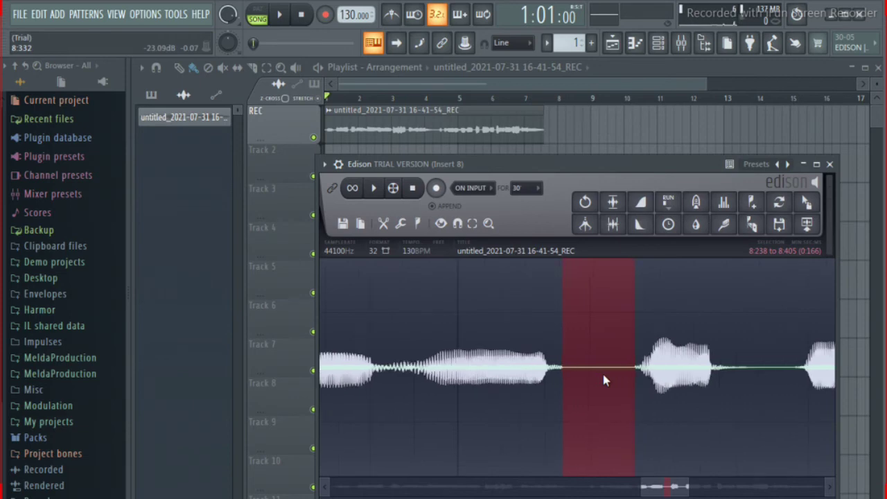
click(376, 190)
click(376, 190)
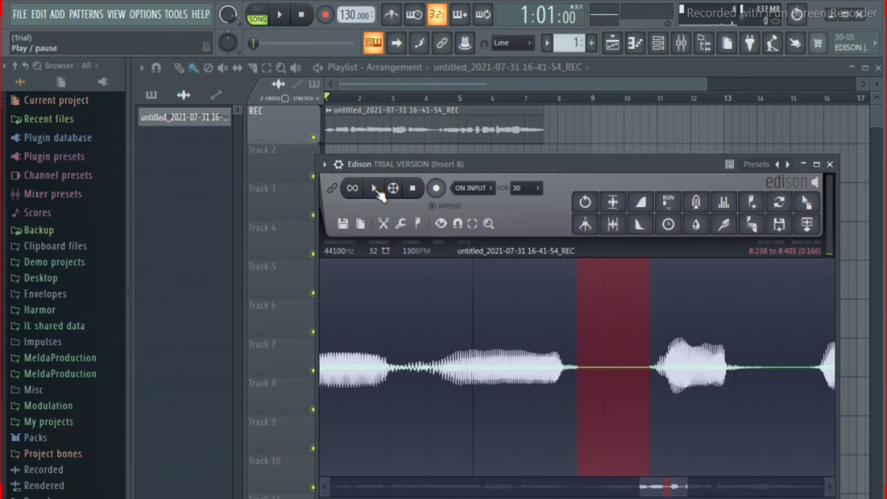
click(376, 190)
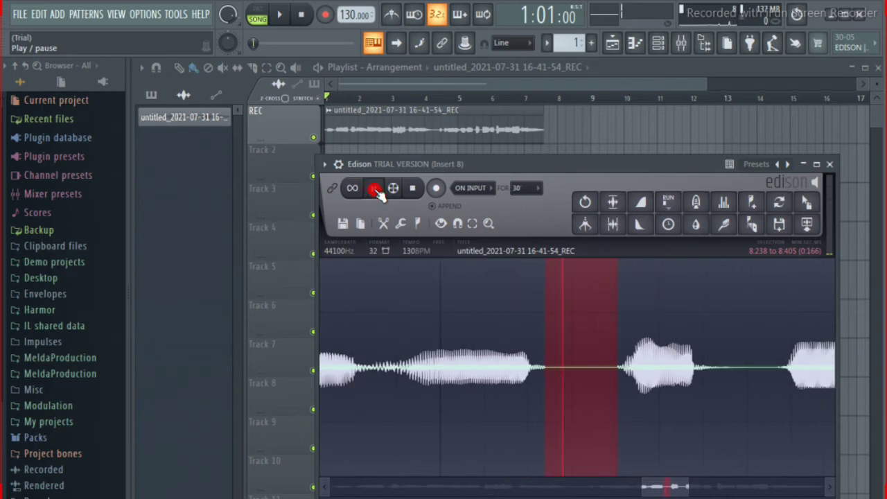
click(375, 189)
click(375, 190)
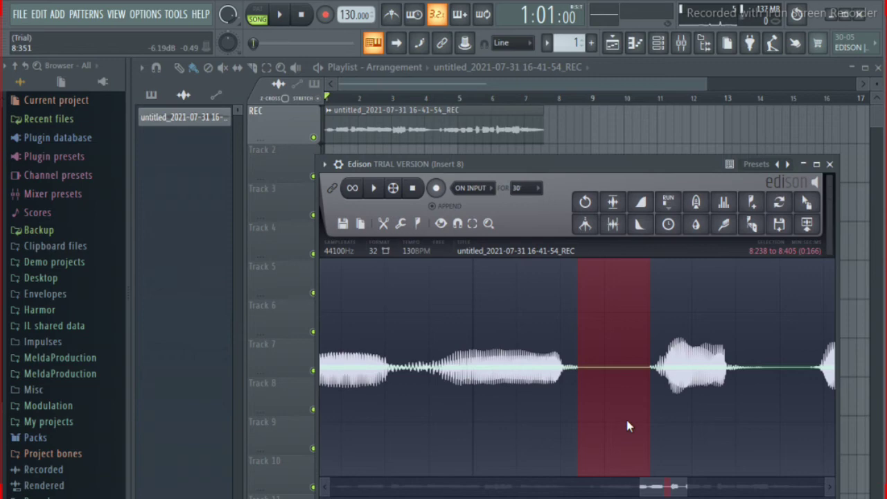
Move the Edison window down to uncover playlist Track 2 and clear the waveform selection
scroll(627, 422, down, 1)
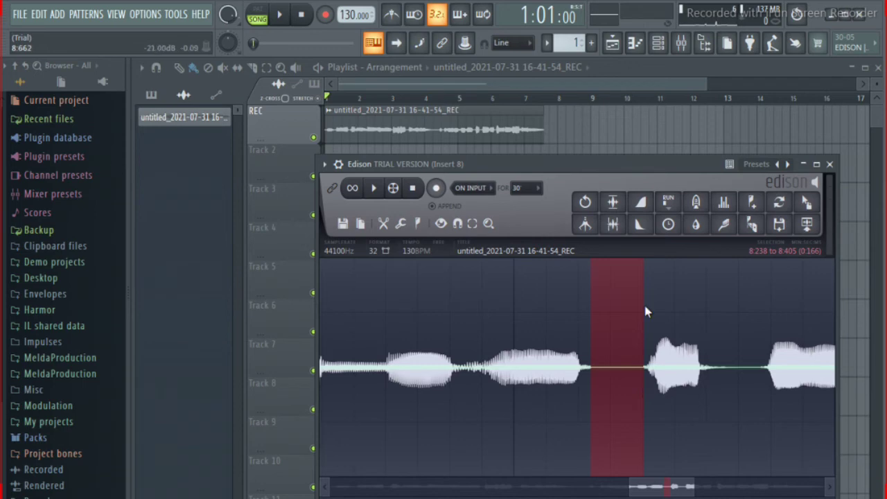
drag(584, 166, 585, 204)
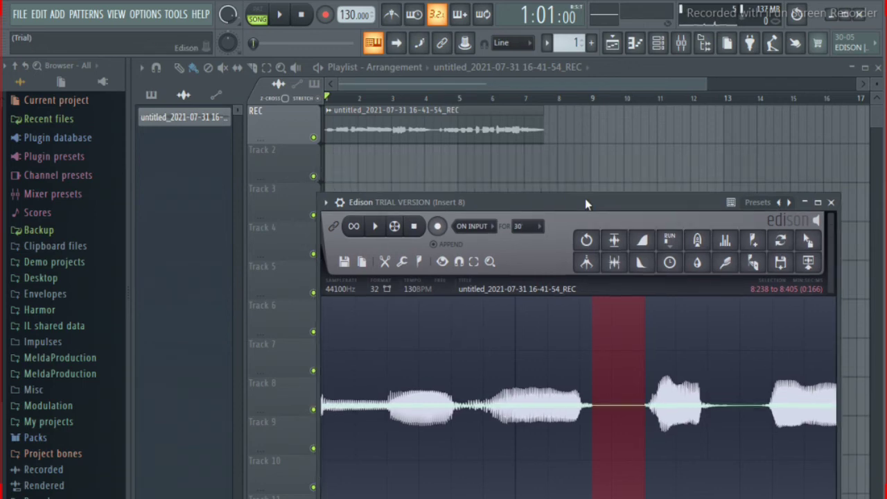
drag(592, 325, 572, 325)
click(573, 326)
click(600, 335)
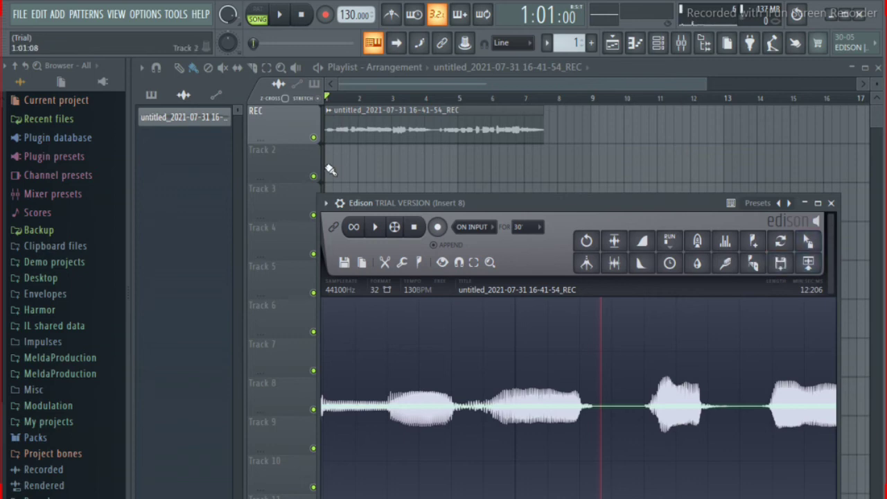
Send the denoised sample to the playlist as an audio clip on Track 2 and close Edison
drag(575, 205, 570, 241)
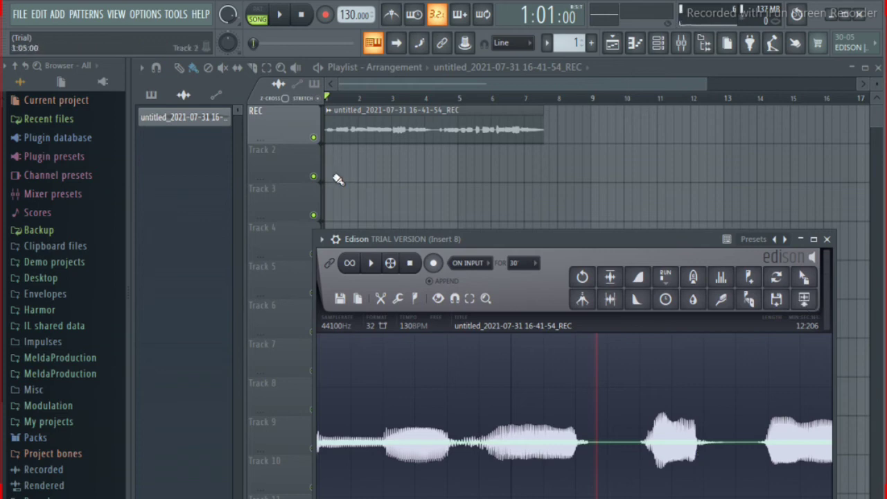
click(804, 299)
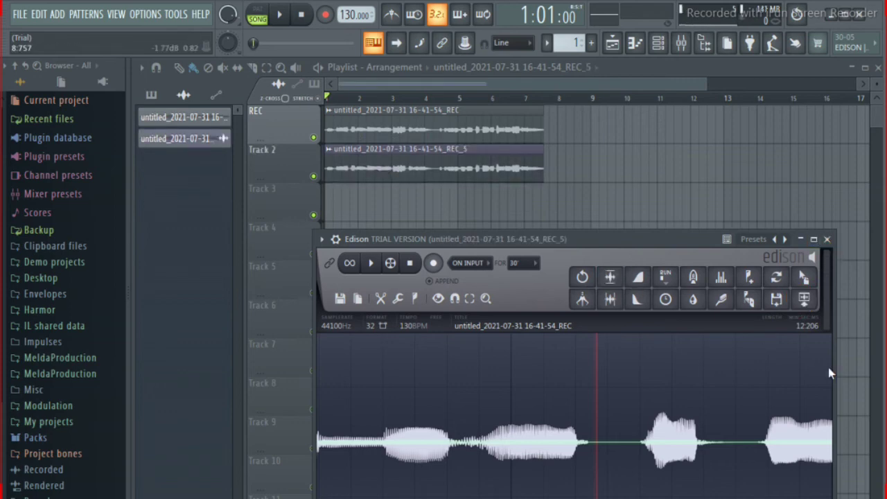
click(828, 240)
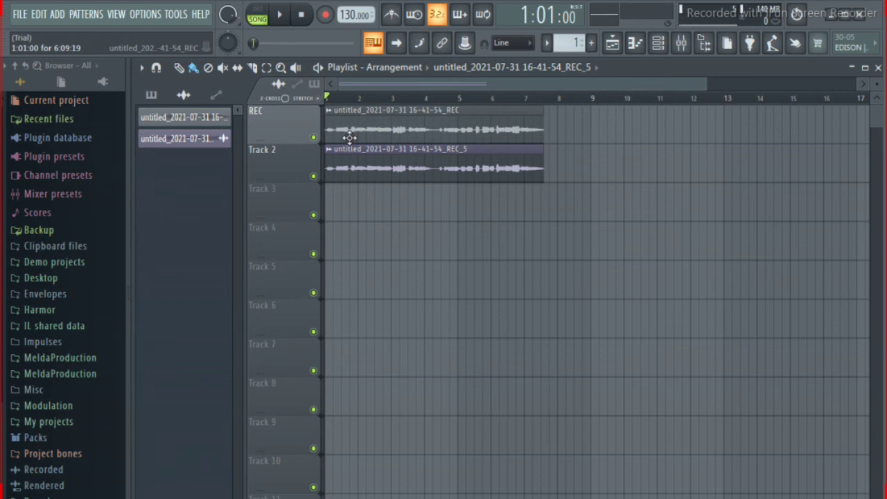
Solo Track 2 and listen to the denoised clip in the playlist
right_click(313, 177)
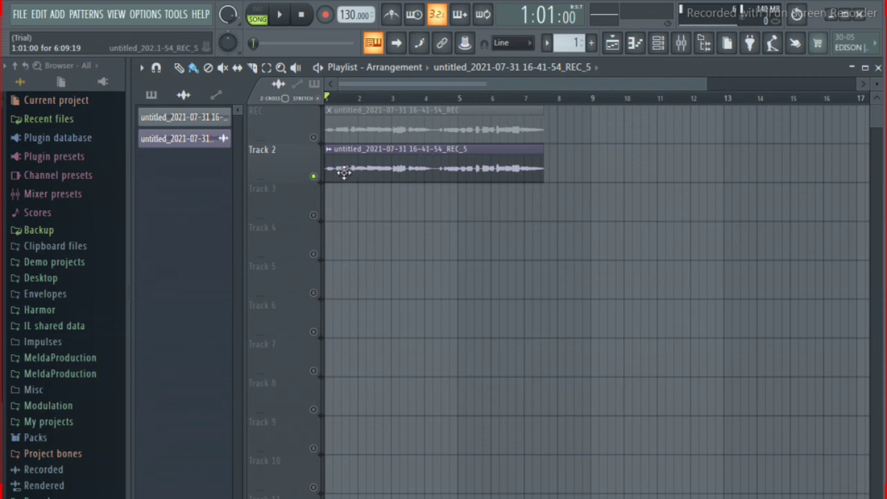
click(320, 69)
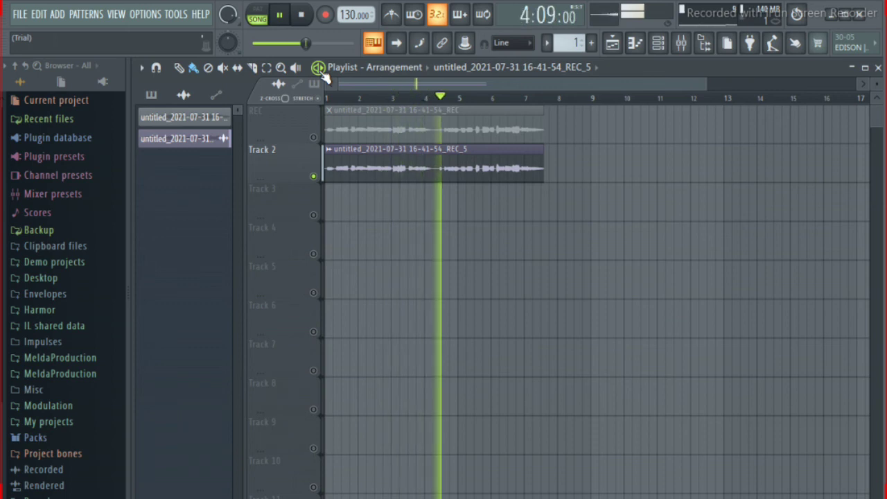
key(space)
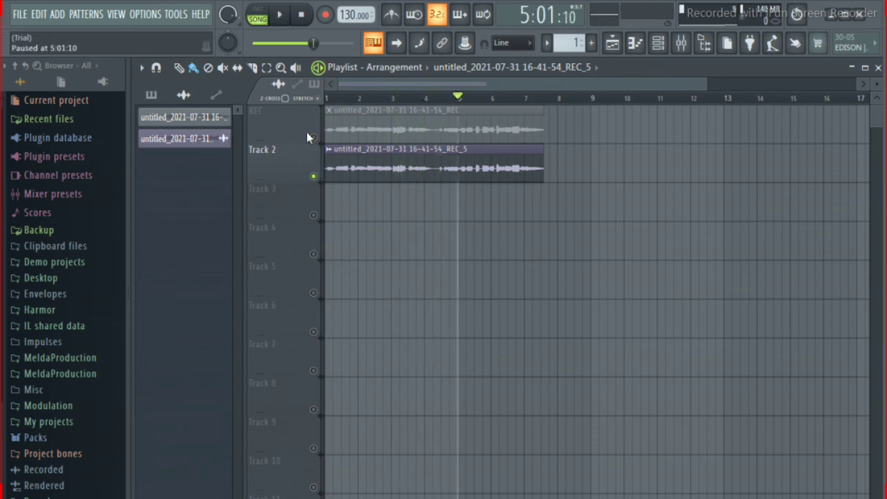
Solo the REC track and listen to the original clip from the beginning for comparison
right_click(314, 137)
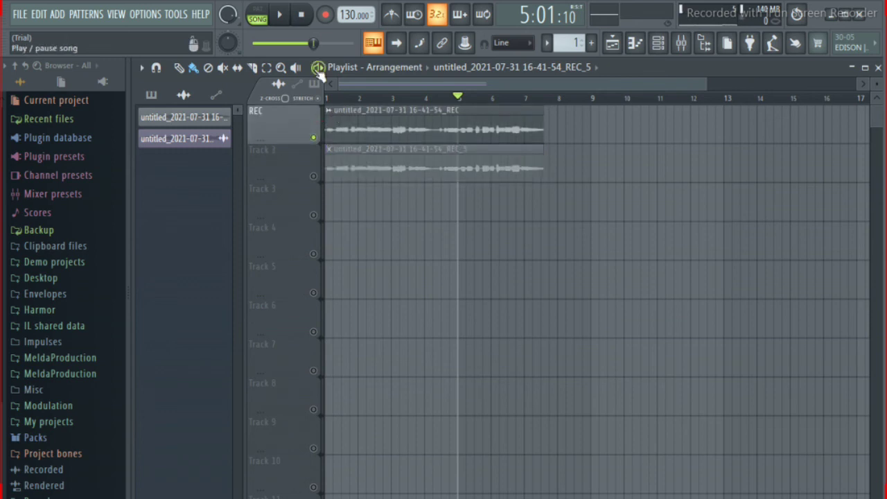
click(317, 67)
click(302, 14)
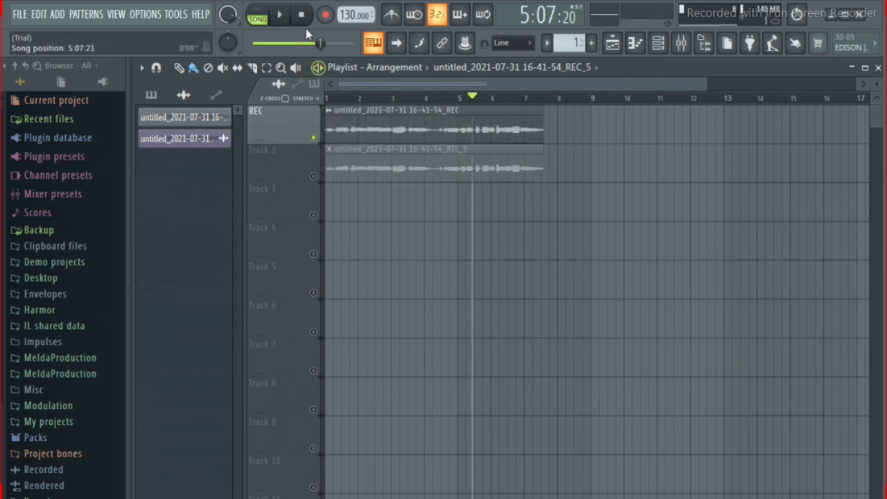
click(302, 15)
click(317, 67)
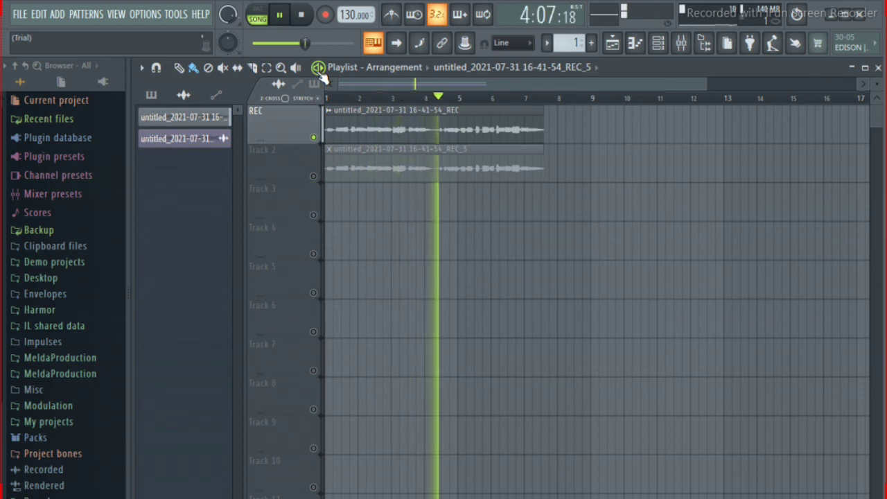
key(space)
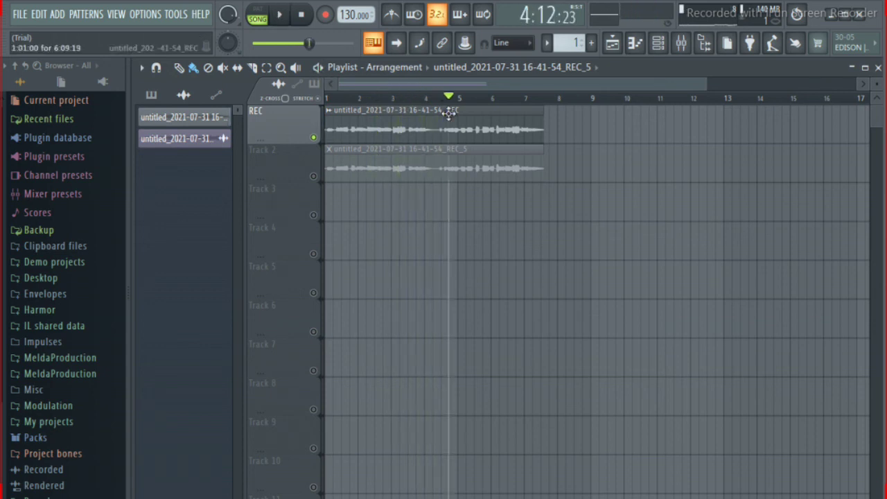
Replace the original clip on the REC track with the denoised clip from Track 2, with all tracks unmuted and the song position at the start
right_click(409, 118)
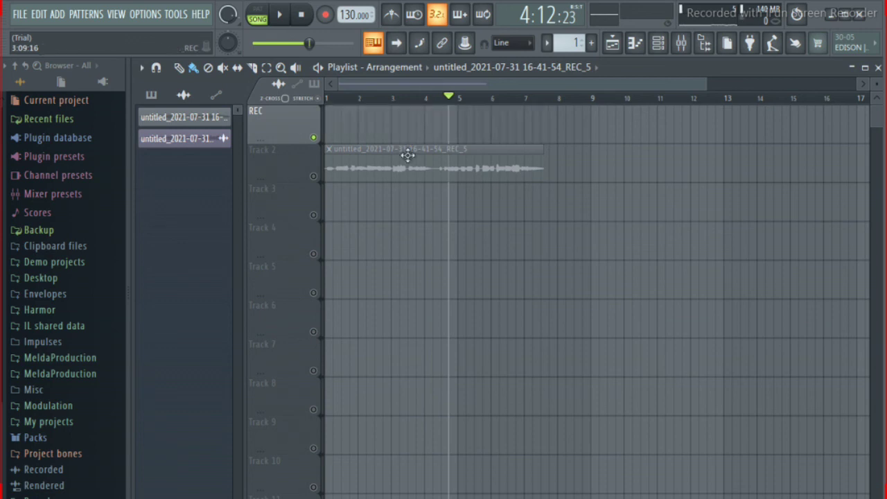
click(316, 178)
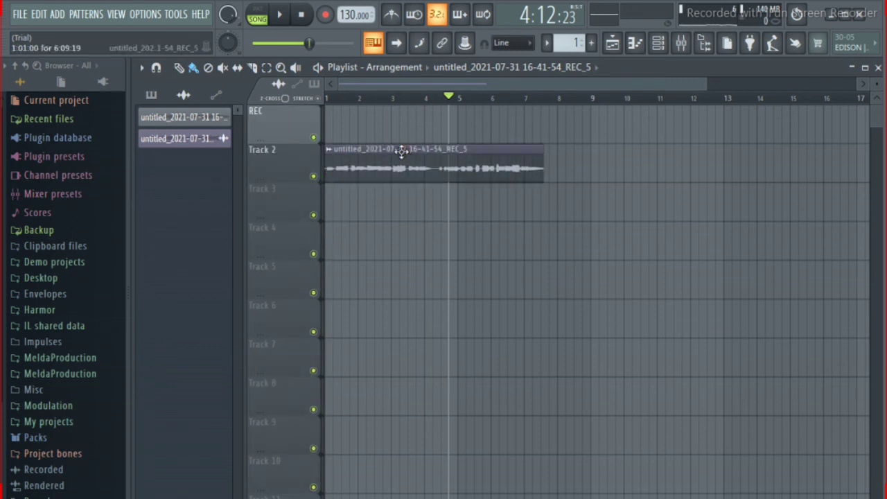
drag(401, 152, 401, 113)
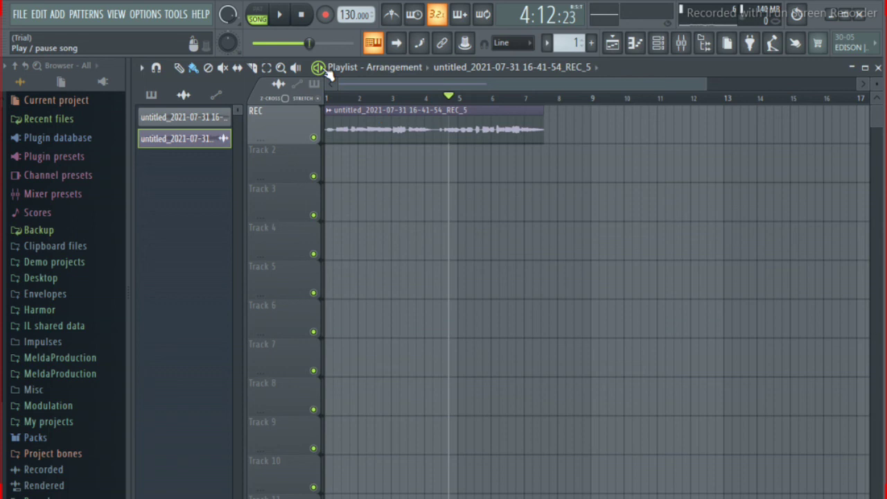
click(303, 15)
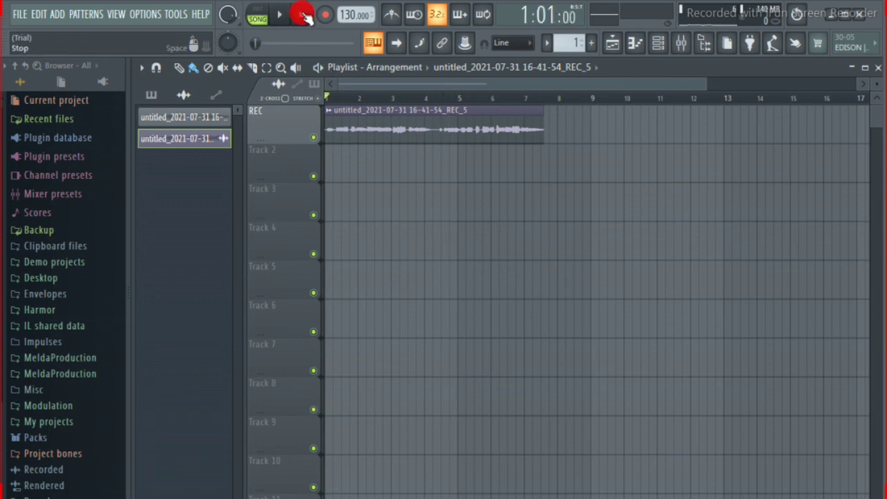